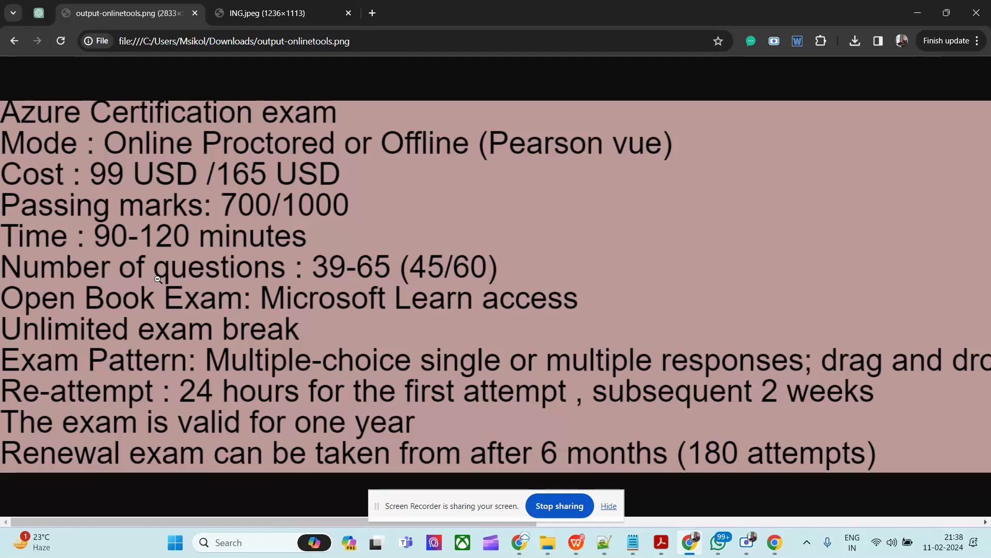
Step: Look over the Azure certification flowchart, then return to the exam details image
click(256, 13)
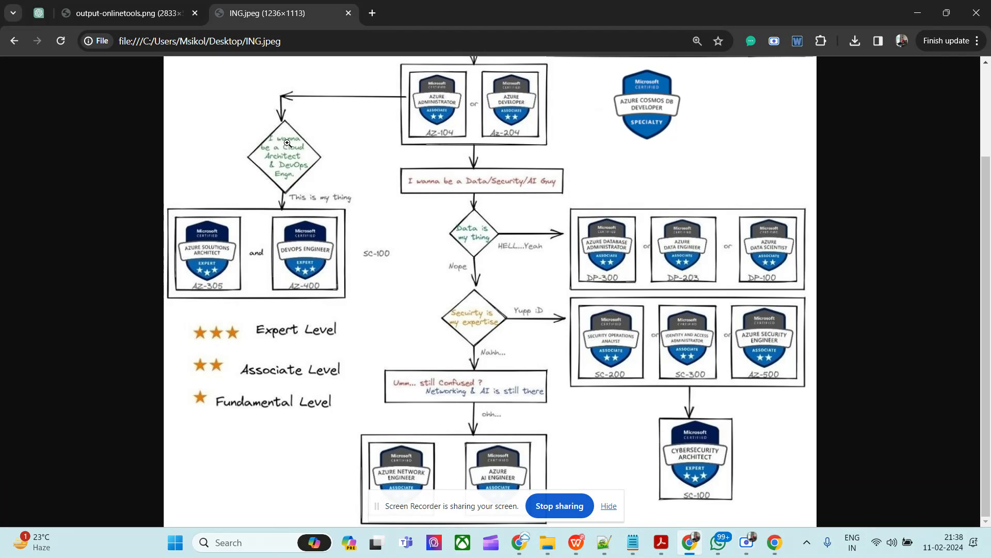
scroll(270, 206, up, 3)
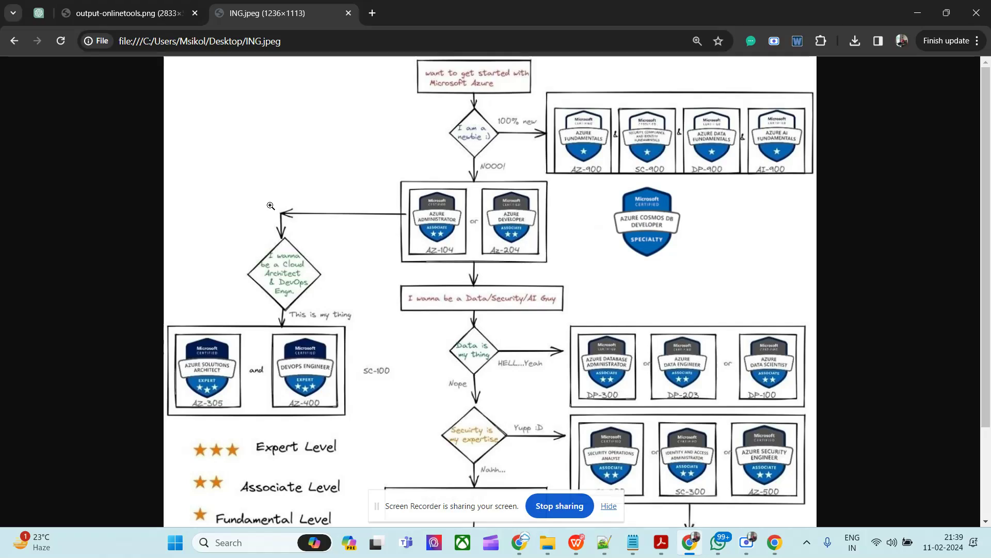
scroll(266, 241, down, 2)
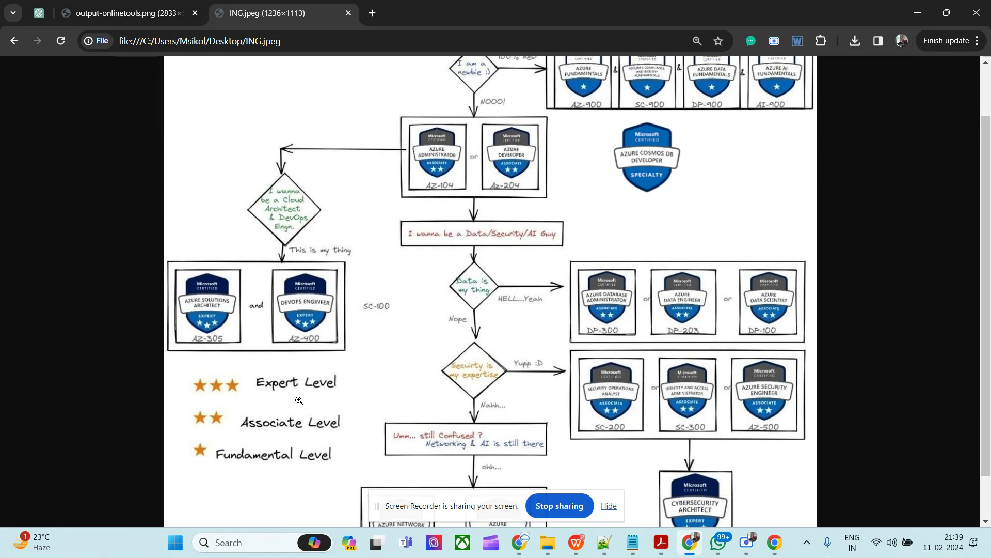
scroll(261, 409, up, 2)
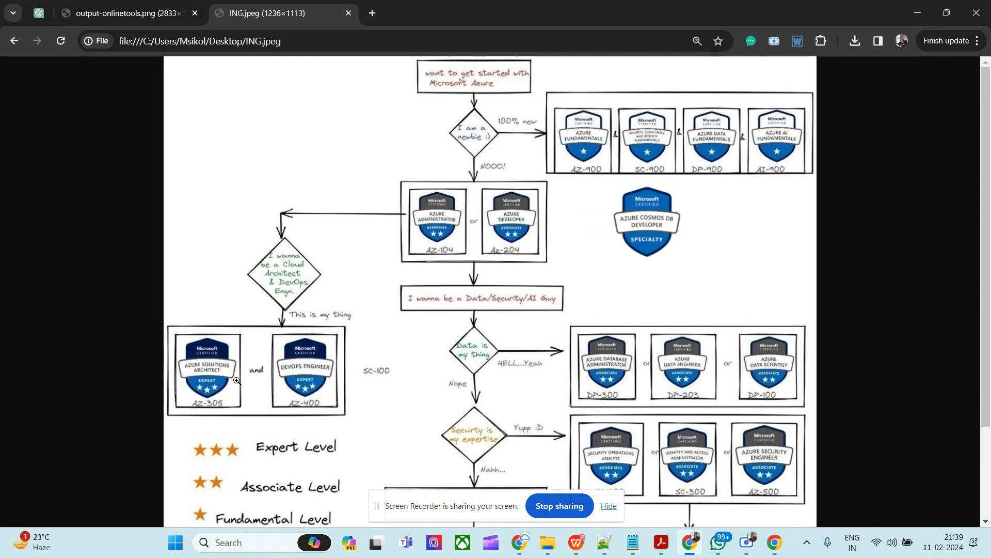
scroll(236, 380, down, 3)
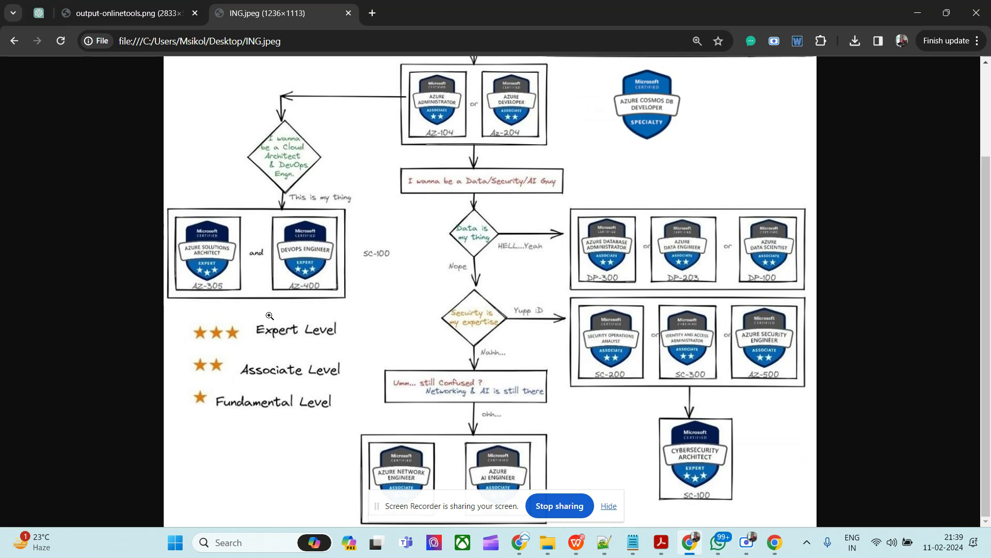
click(133, 13)
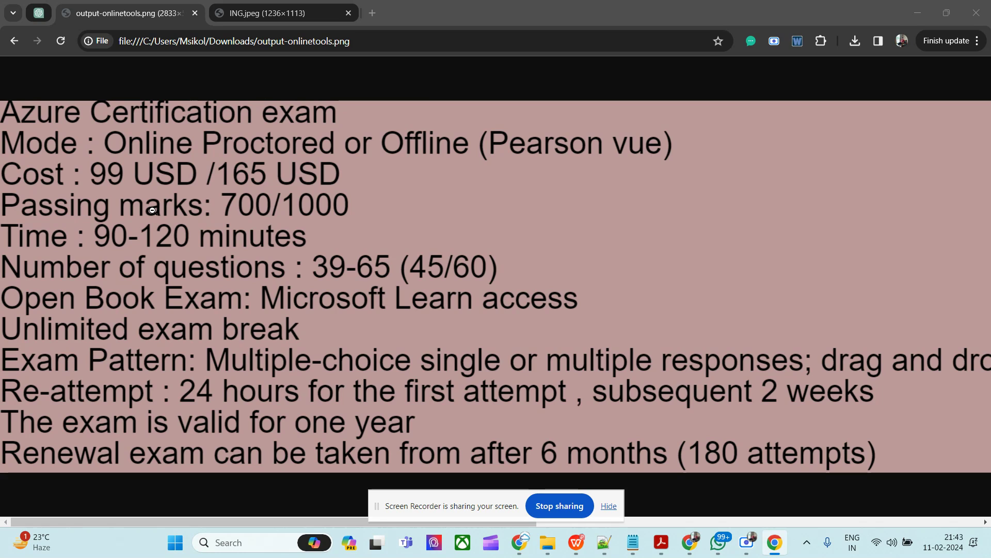
Step: Fit the whole Azure exam details image in the window to read mode, cost and renewal rules
click(155, 210)
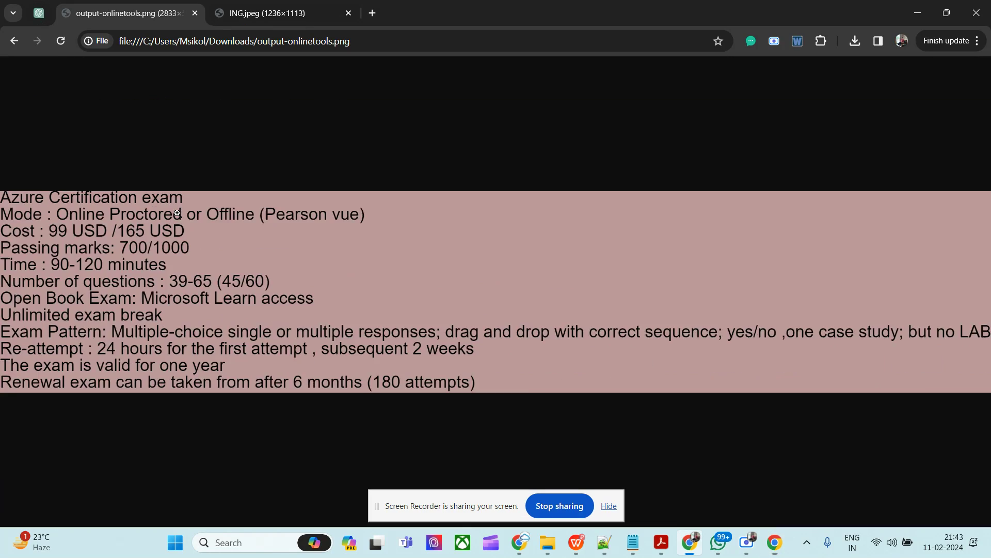
click(189, 209)
Step: Show the ING.jpeg certification flowchart and enlarge it to full size
click(264, 16)
scroll(229, 279, up, 3)
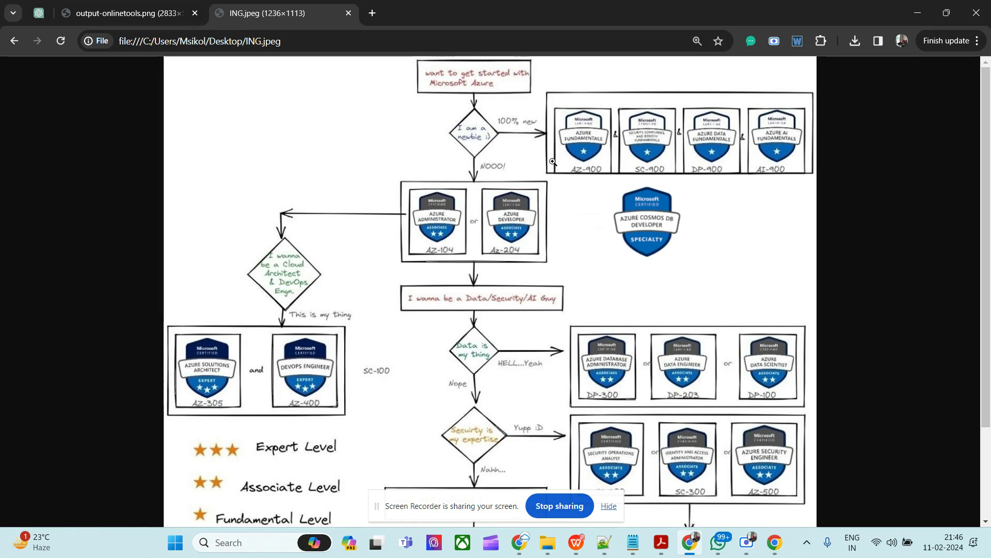
scroll(356, 368, down, 2)
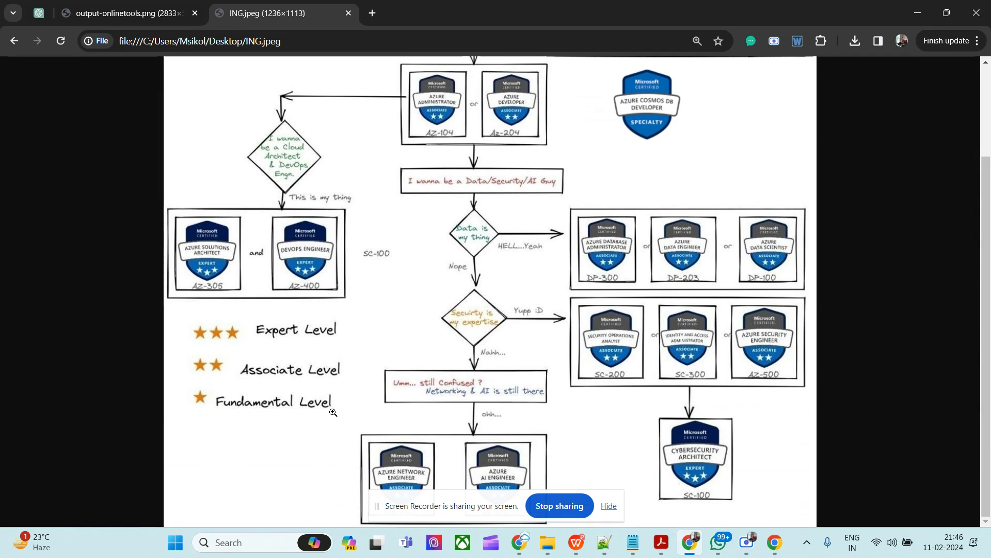
scroll(339, 403, up, 2)
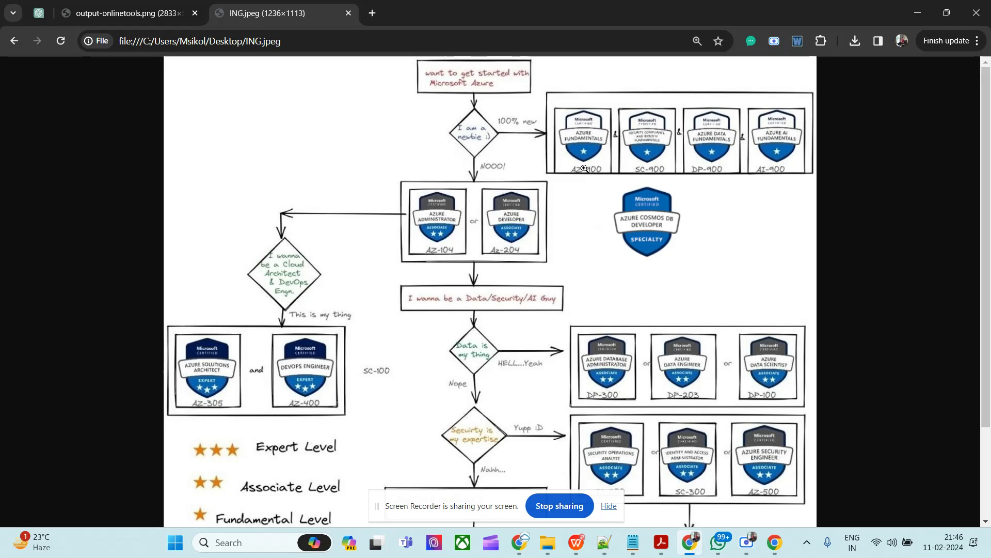
click(542, 174)
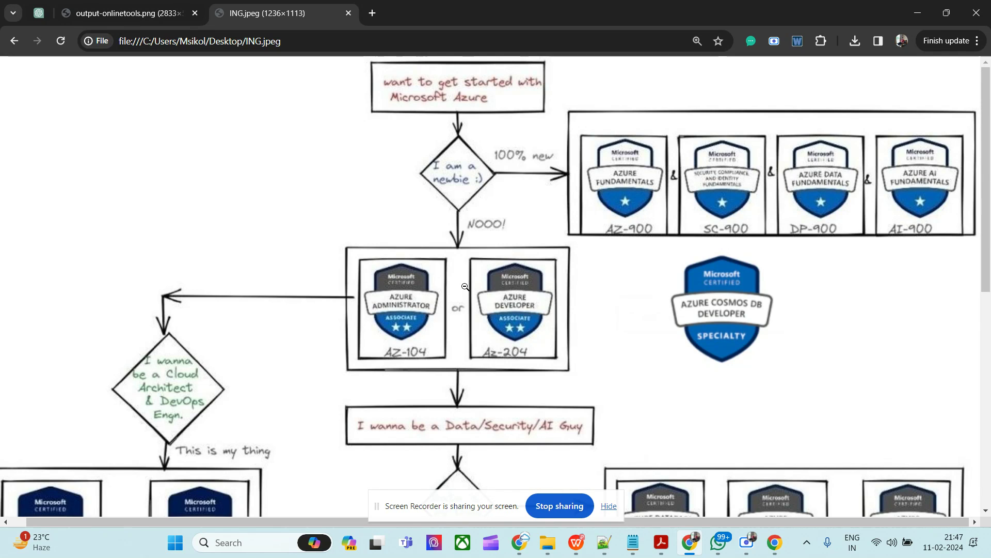
scroll(465, 286, down, 2)
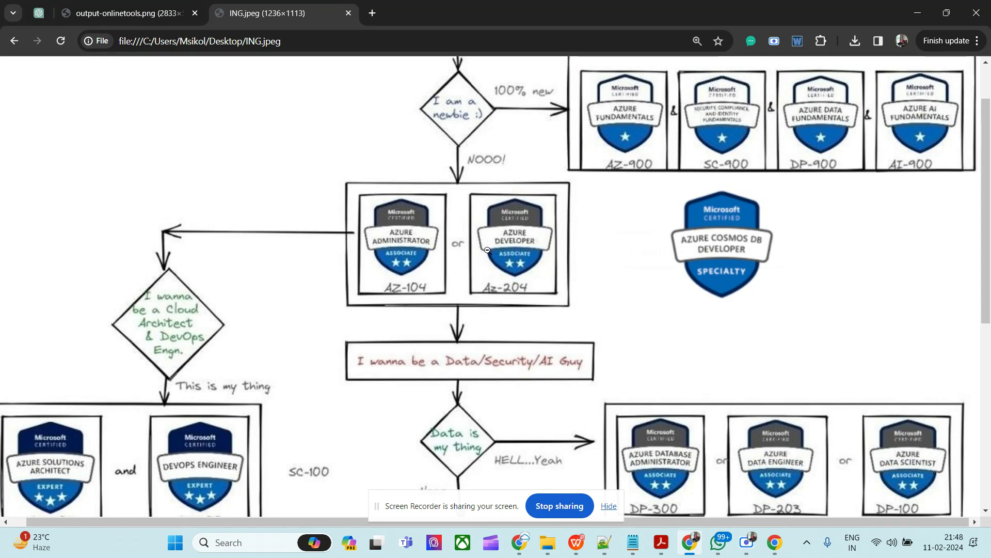
scroll(481, 256, down, 1)
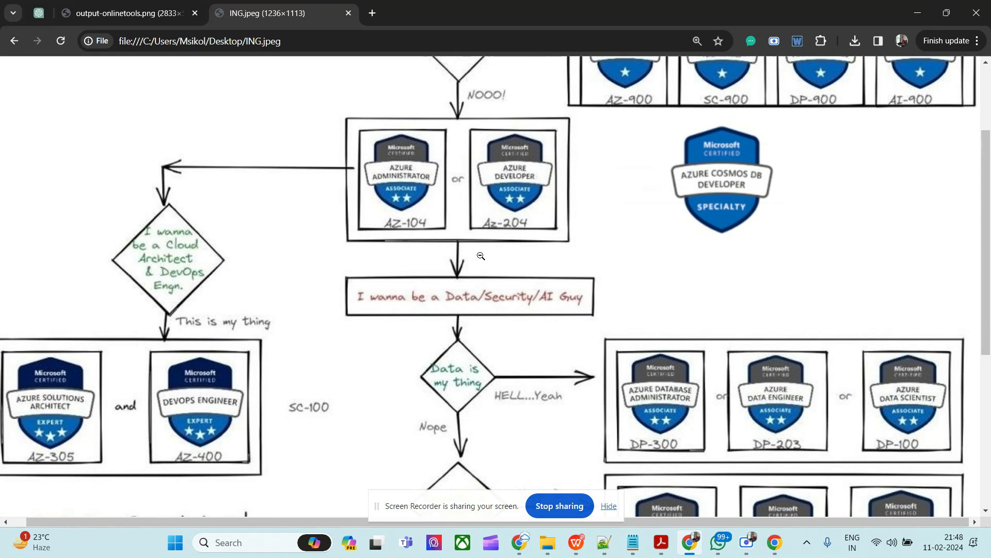
scroll(481, 255, down, 3)
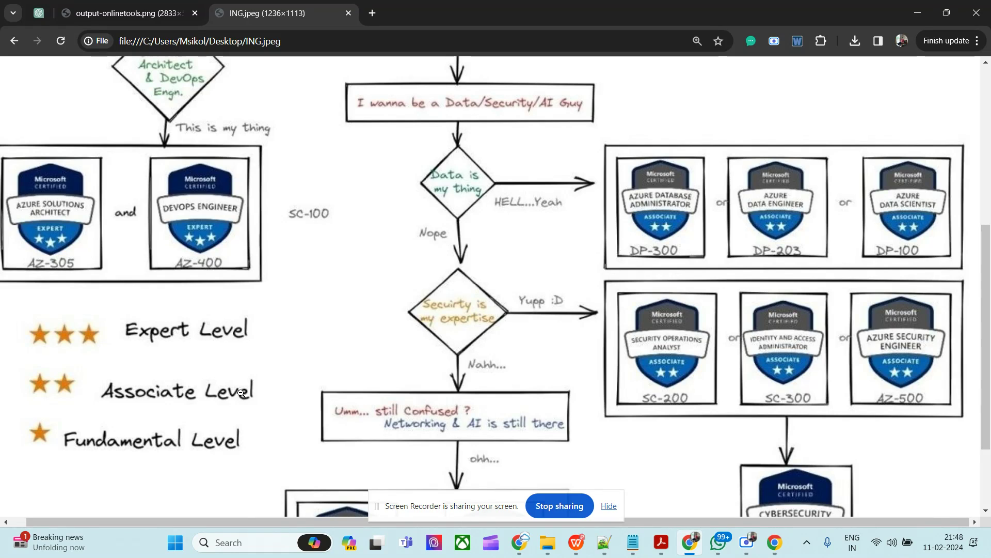
scroll(225, 391, up, 5)
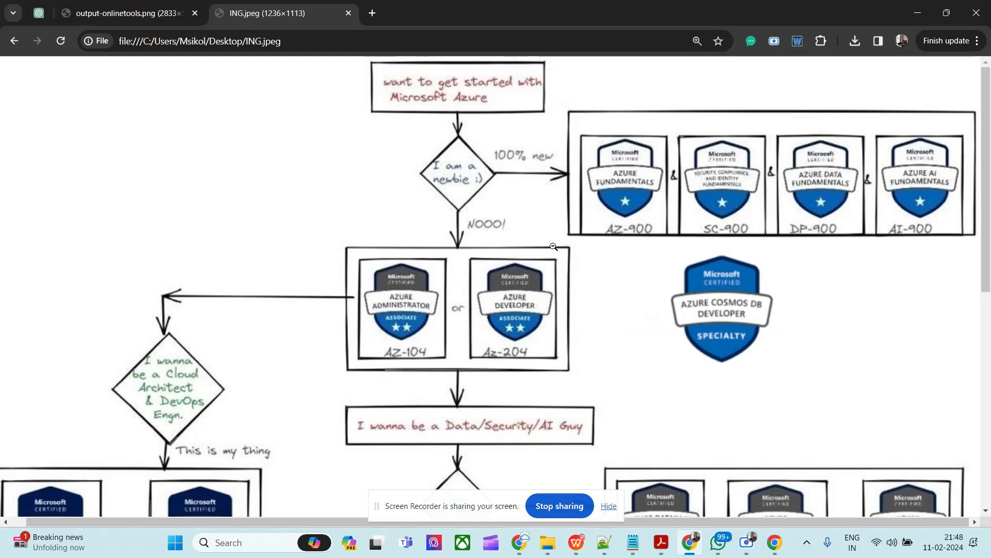
scroll(542, 250, down, 3)
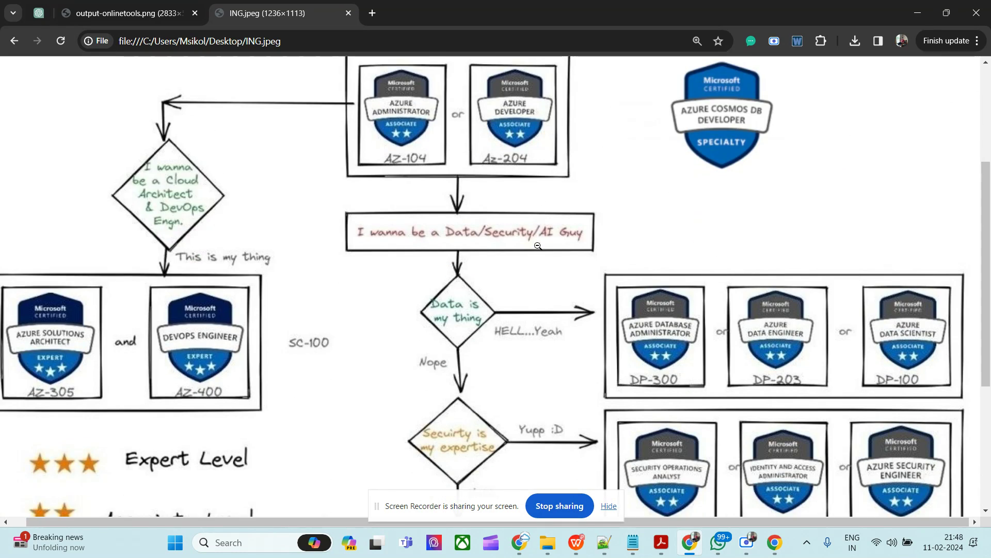
scroll(430, 264, down, 3)
scroll(279, 322, up, 3)
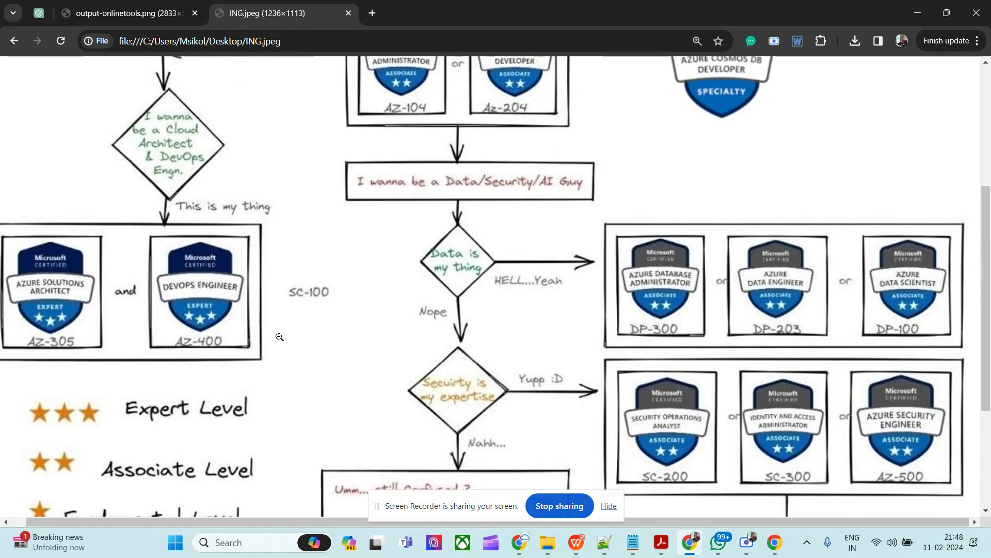
scroll(280, 329, up, 2)
scroll(281, 334, down, 2)
scroll(177, 376, up, 1)
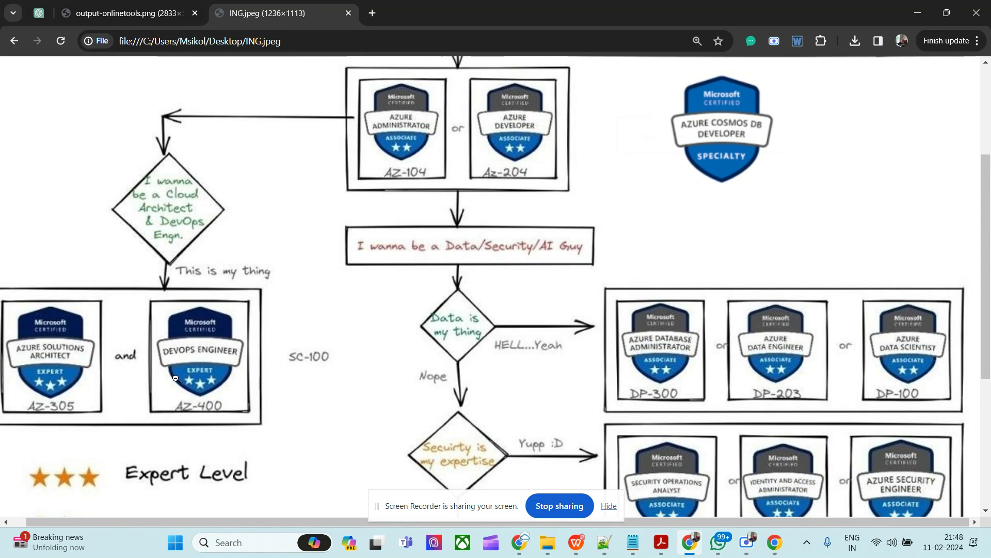
scroll(175, 378, up, 1)
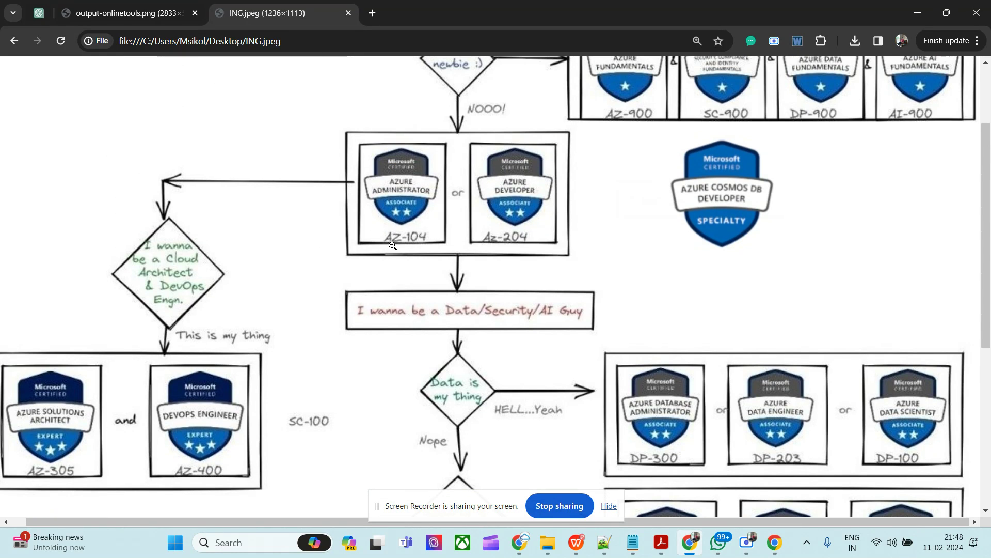
scroll(174, 356, down, 1)
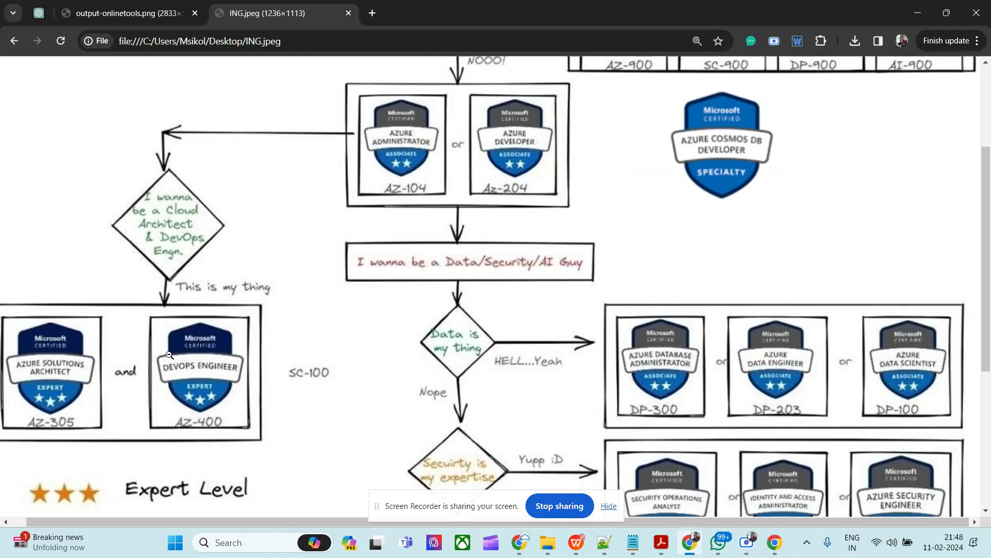
scroll(78, 353, down, 1)
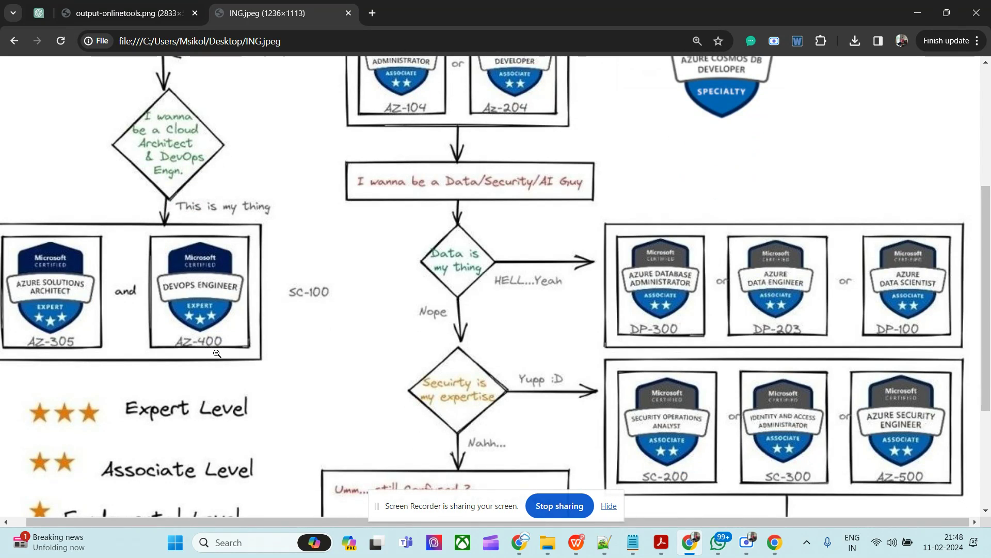
scroll(218, 353, up, 1)
scroll(217, 351, up, 1)
scroll(204, 355, down, 1)
scroll(187, 349, down, 3)
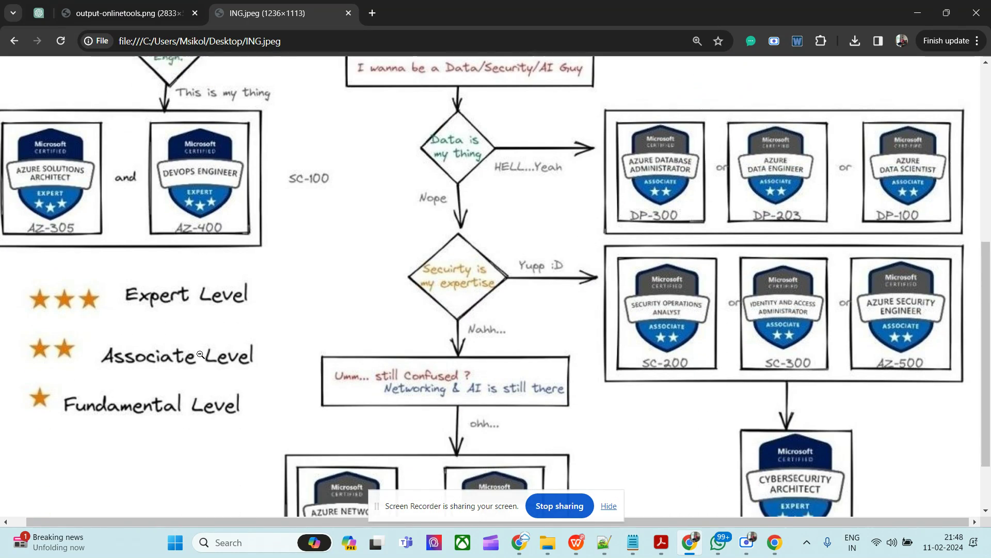
scroll(208, 301, up, 2)
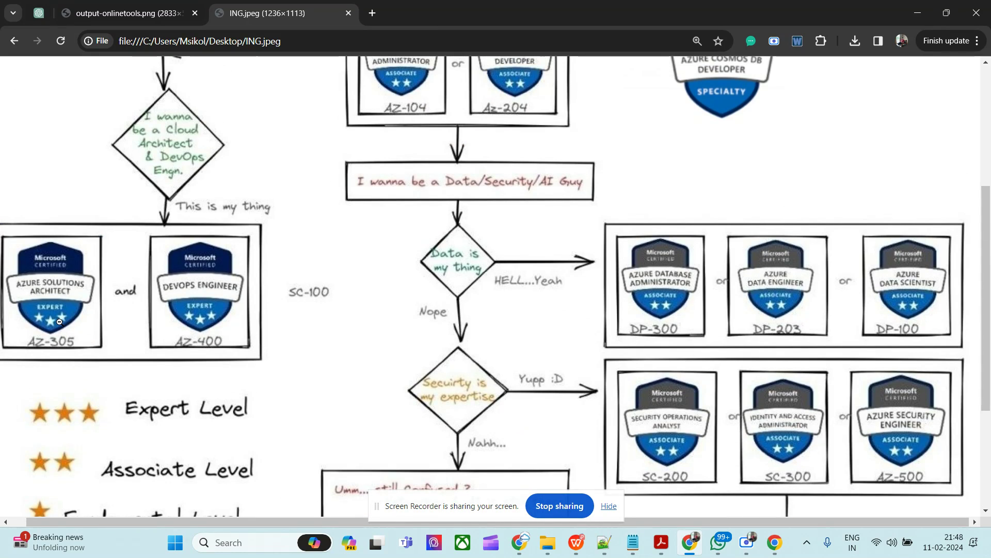
scroll(171, 334, up, 1)
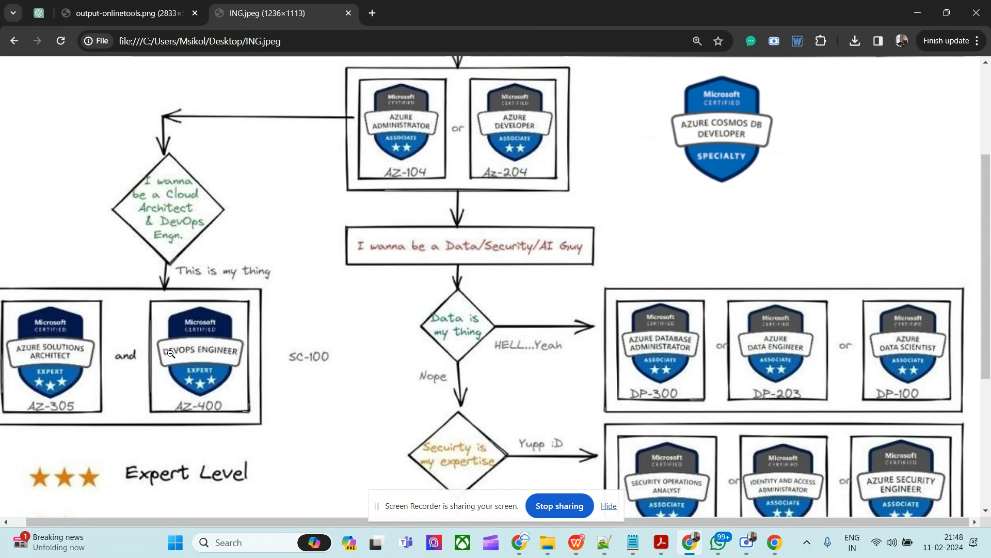
scroll(171, 353, up, 1)
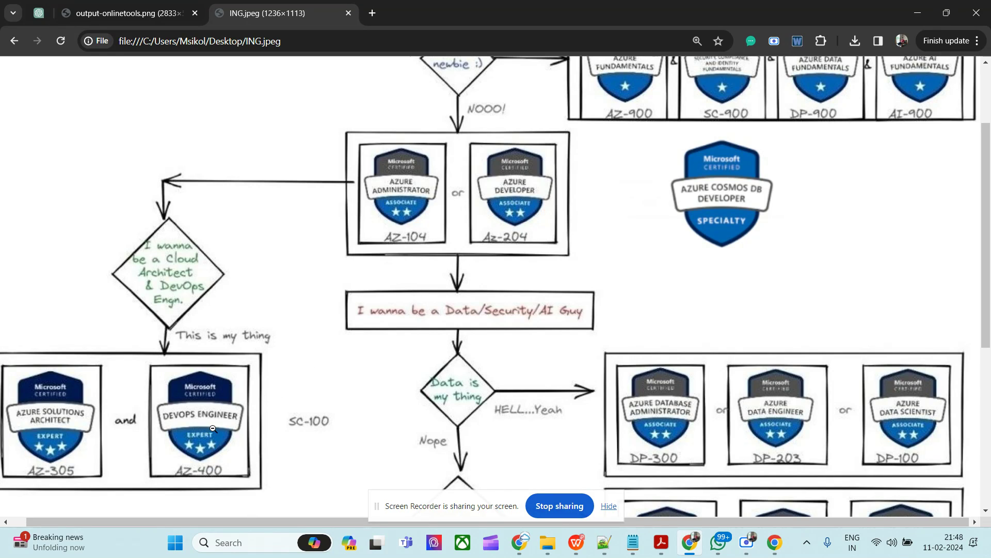
scroll(226, 401, down, 1)
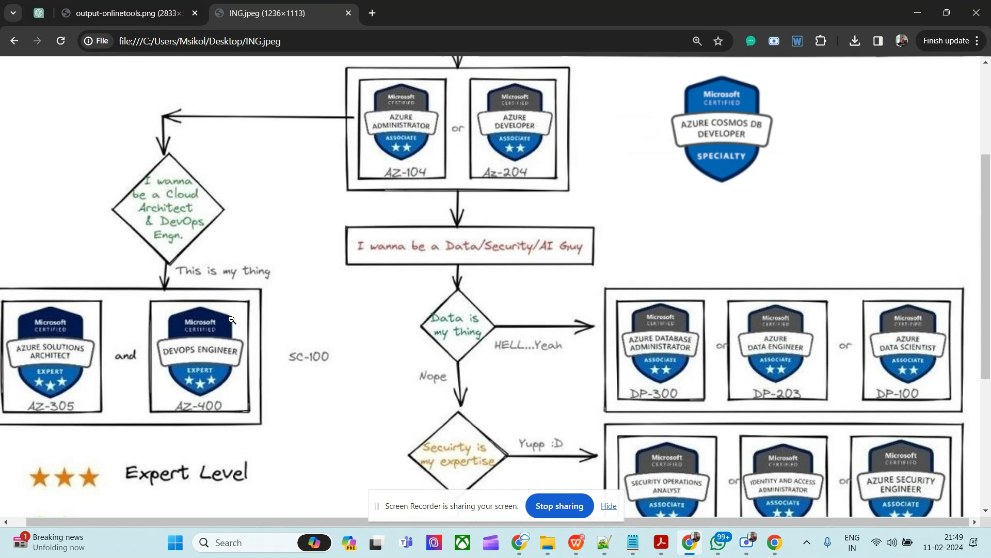
scroll(267, 291, down, 1)
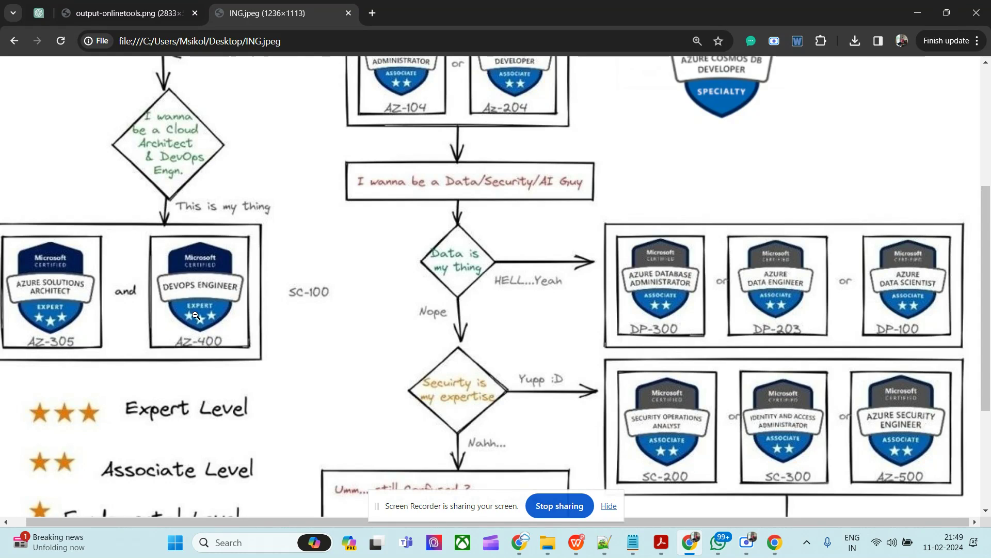
scroll(196, 316, up, 1)
scroll(197, 326, up, 1)
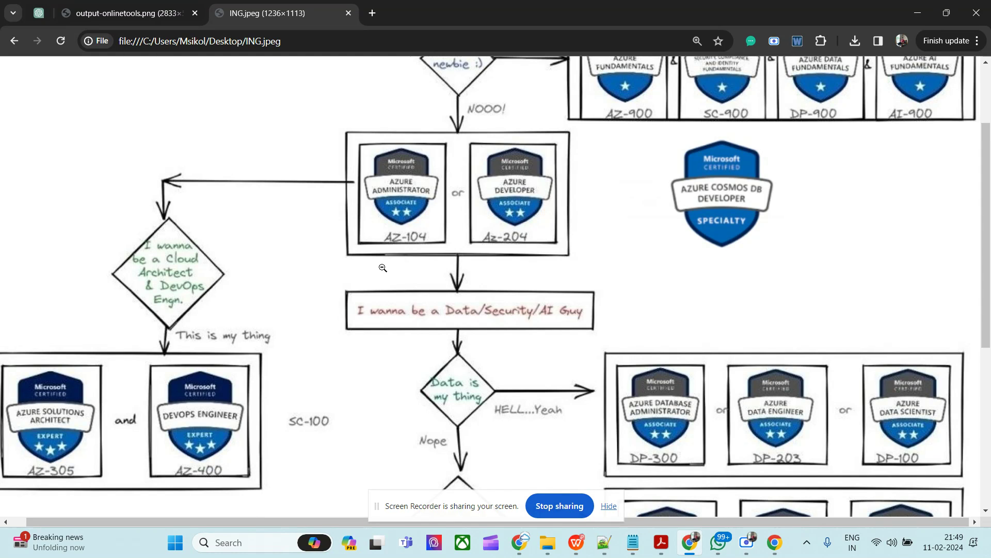
scroll(312, 294, up, 1)
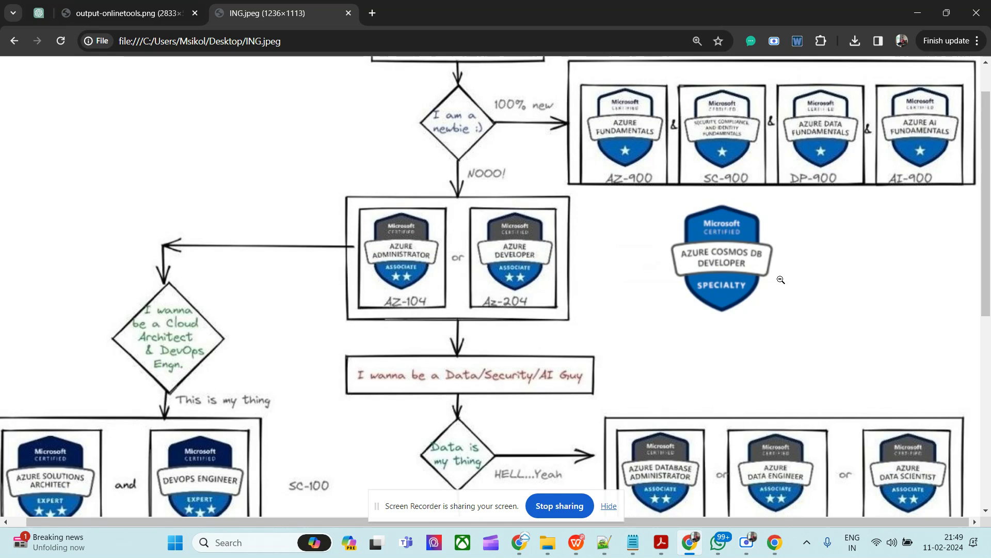
scroll(781, 278, up, 1)
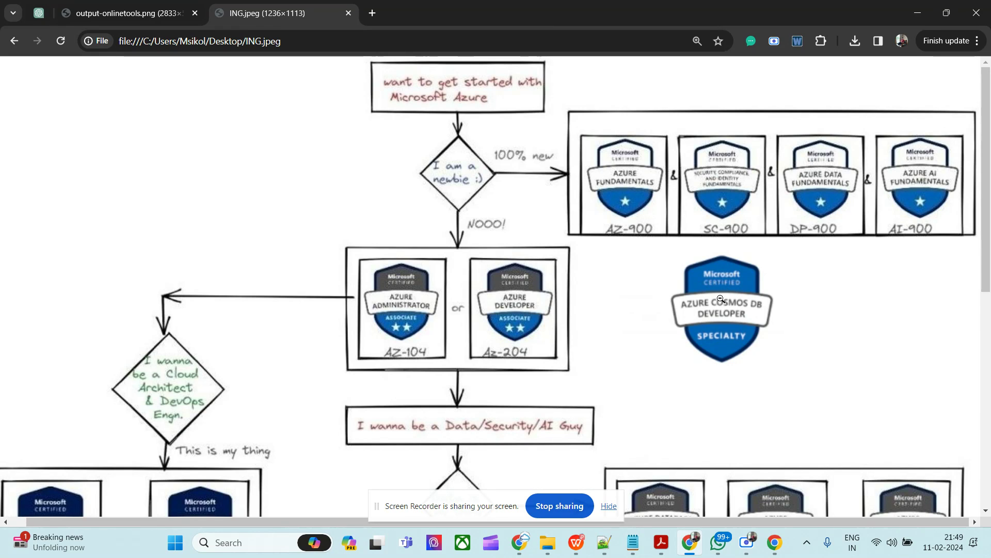
scroll(720, 300, down, 1)
scroll(720, 298, down, 2)
scroll(570, 241, down, 1)
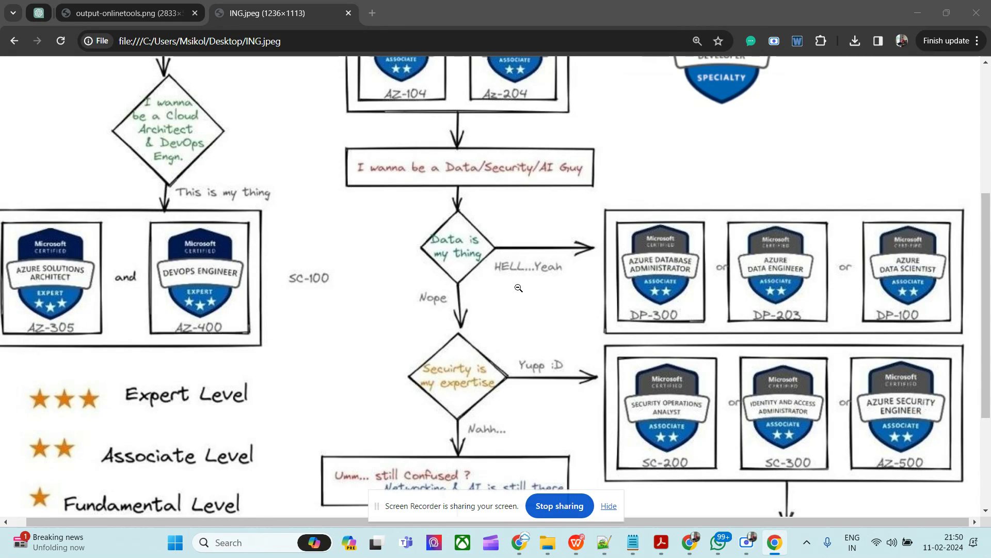
scroll(518, 288, down, 1)
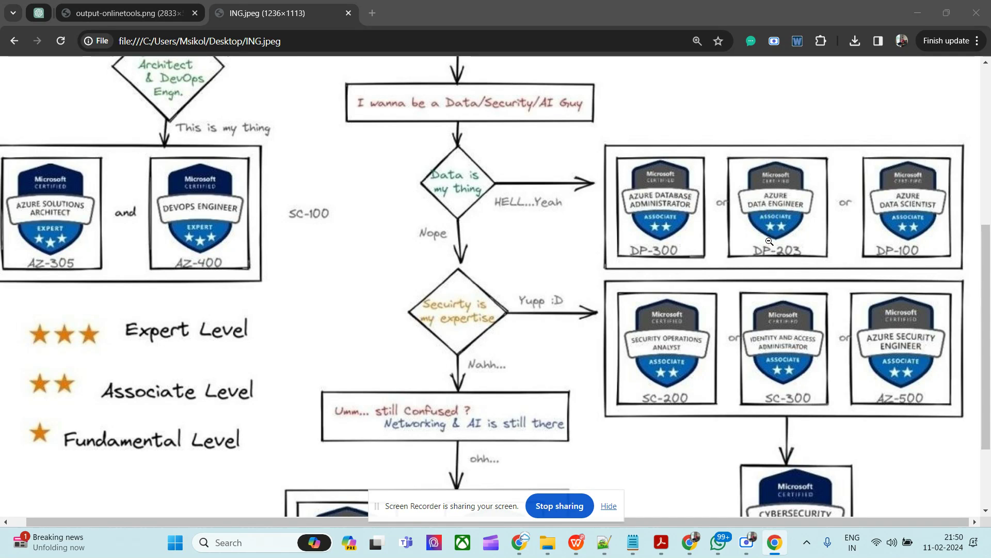
scroll(770, 242, up, 2)
scroll(763, 256, up, 1)
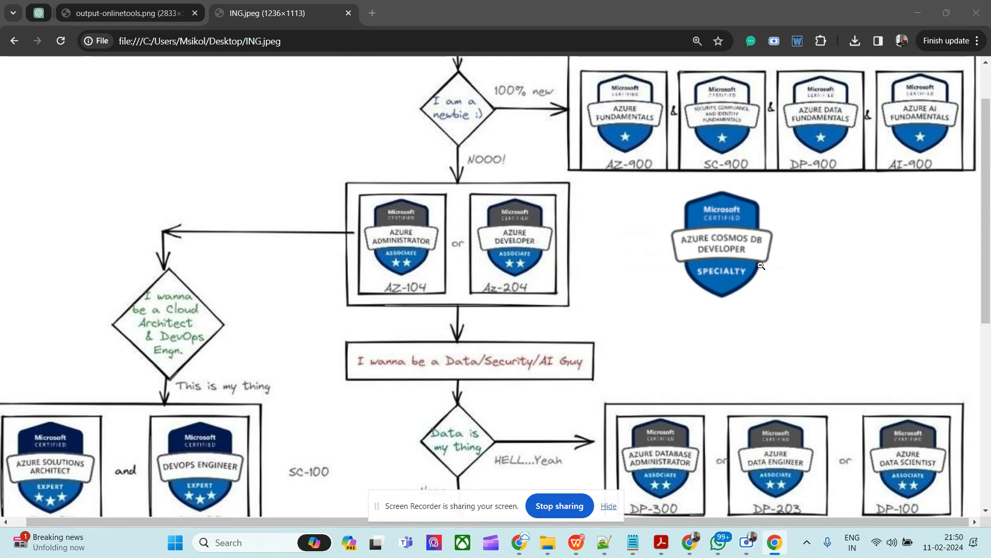
scroll(763, 264, down, 1)
scroll(763, 263, down, 1)
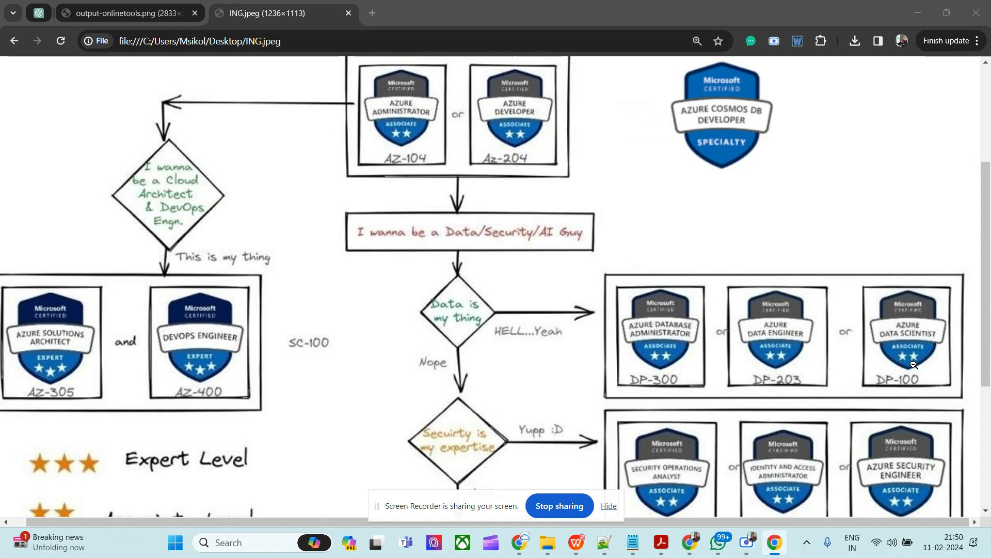
scroll(912, 366, down, 1)
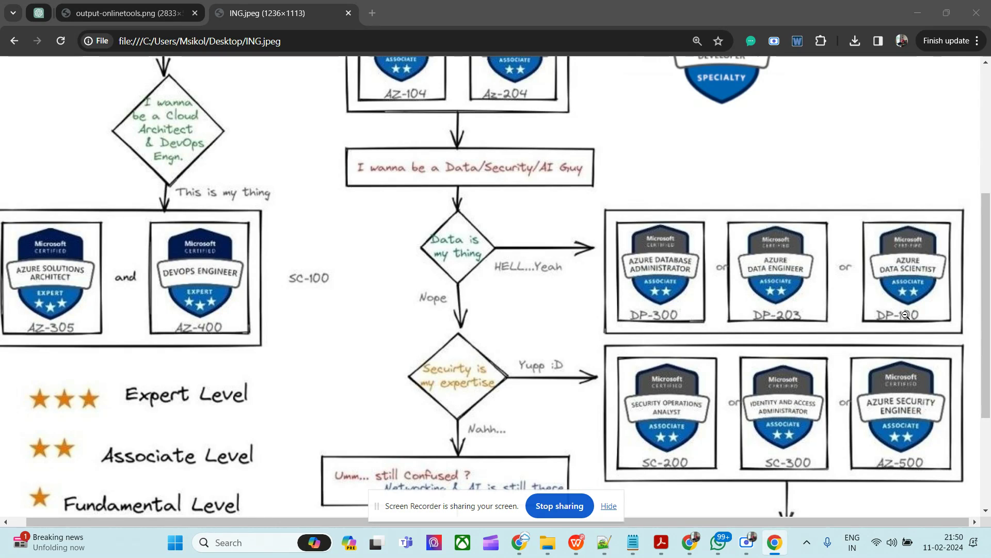
scroll(903, 293, down, 1)
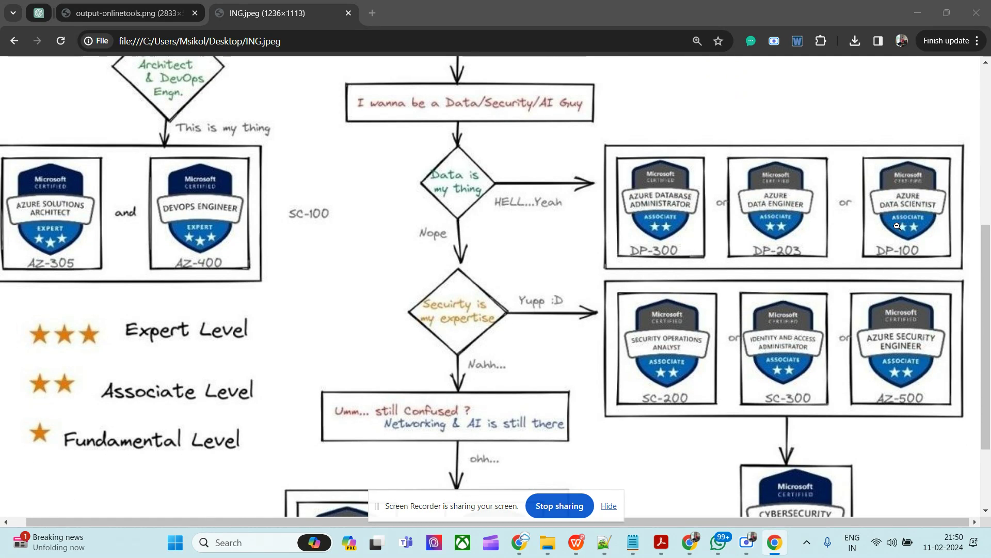
scroll(534, 297, up, 1)
scroll(534, 297, down, 2)
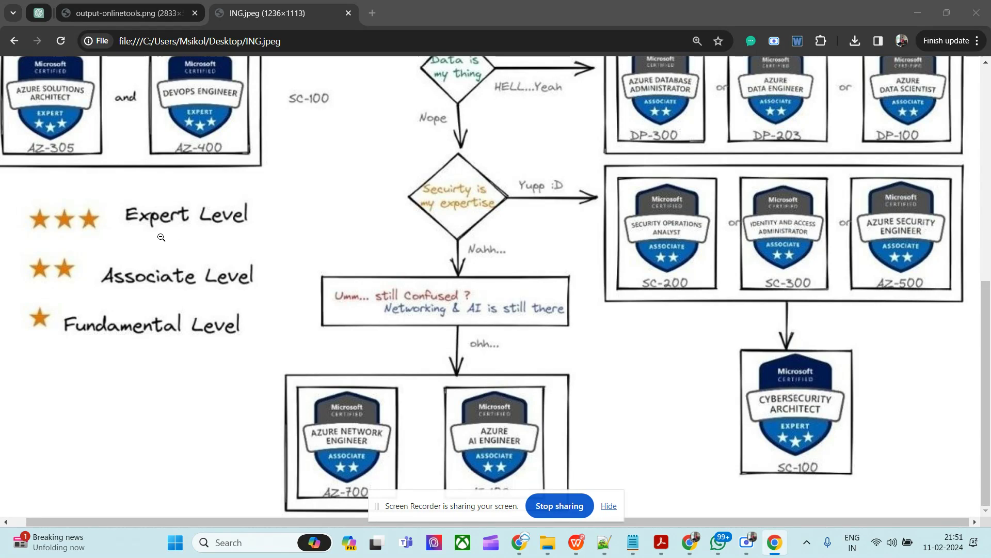
scroll(193, 265, up, 1)
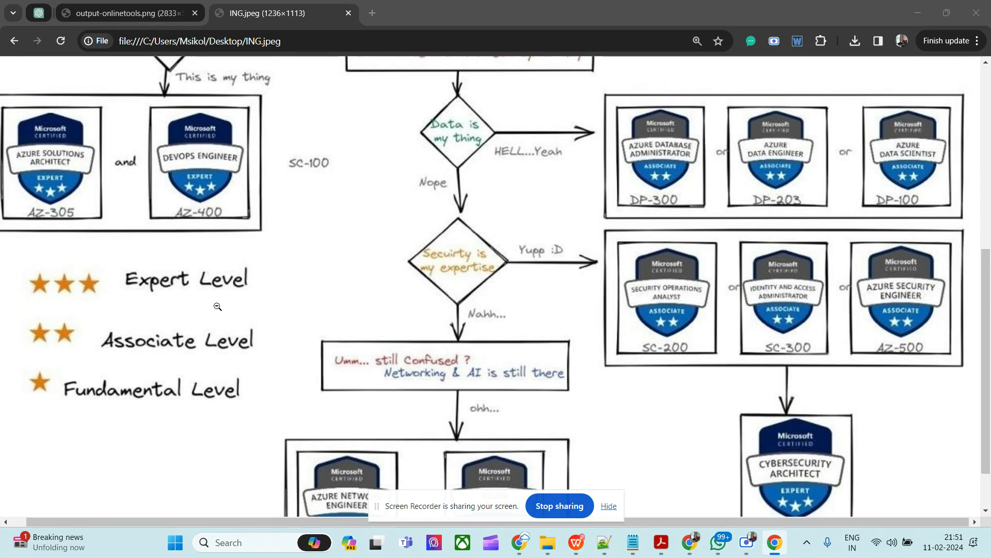
scroll(216, 310, up, 2)
scroll(232, 333, up, 1)
scroll(240, 338, down, 3)
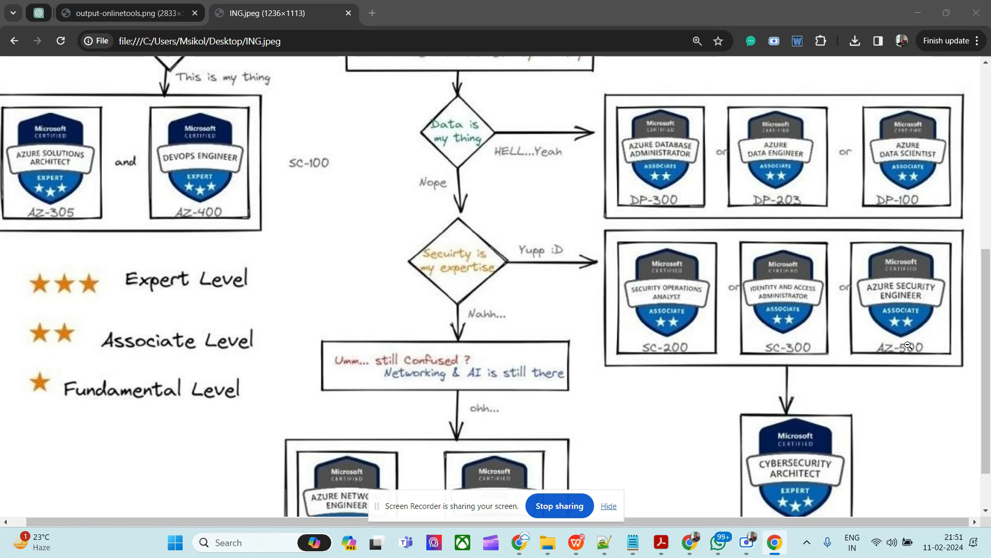
scroll(902, 332, down, 1)
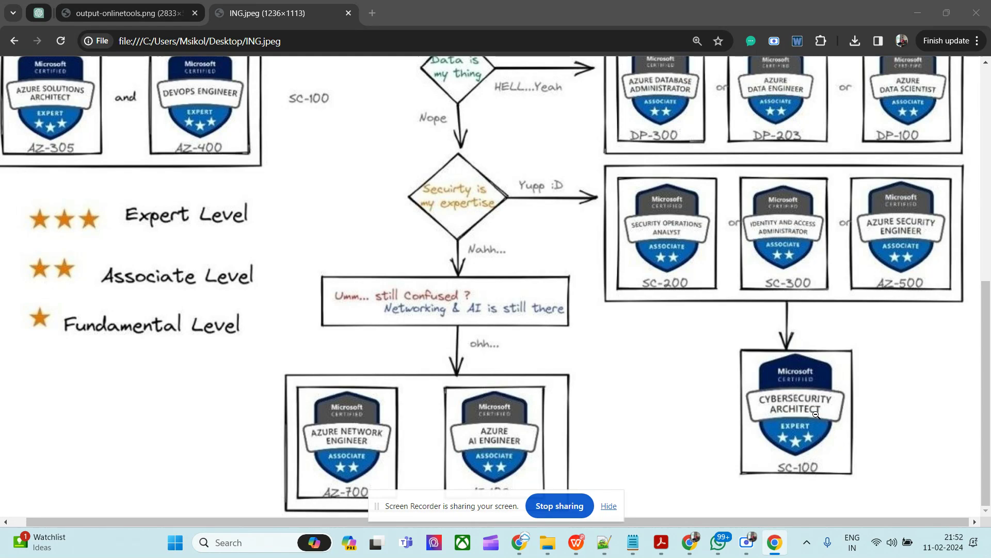
Step: Zoom the flowchart out and back in, then return to the top with AZ-900, SC-900, DP-900, AI-900
click(659, 382)
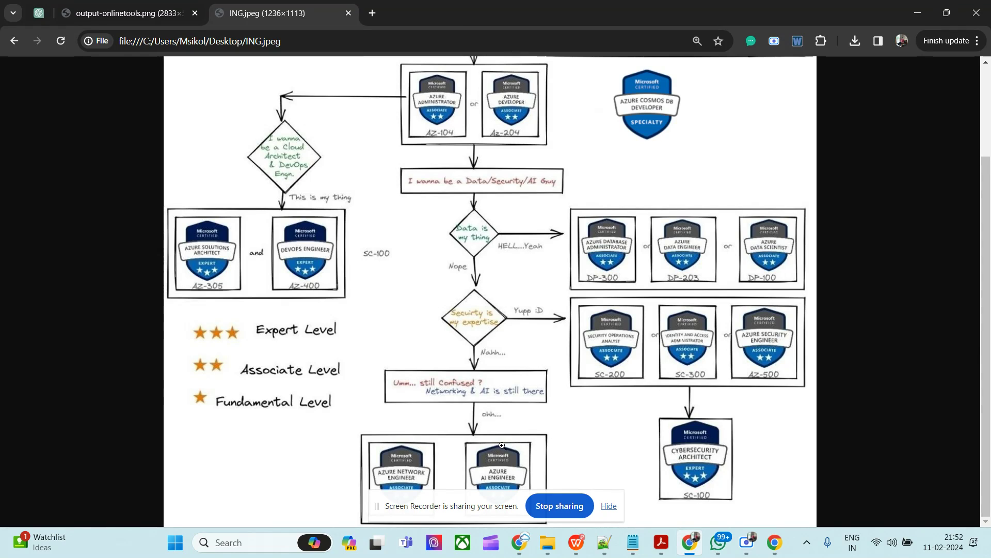
click(489, 422)
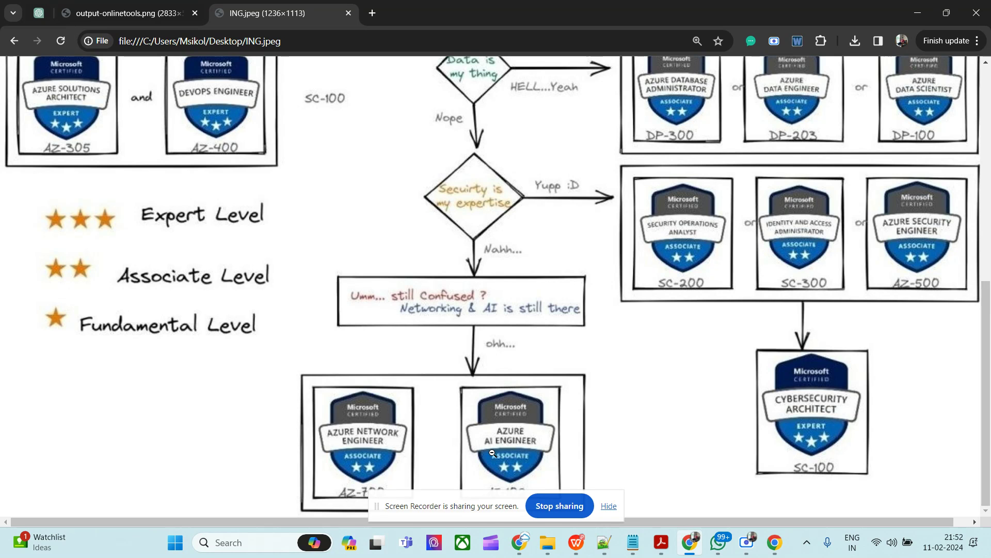
click(509, 450)
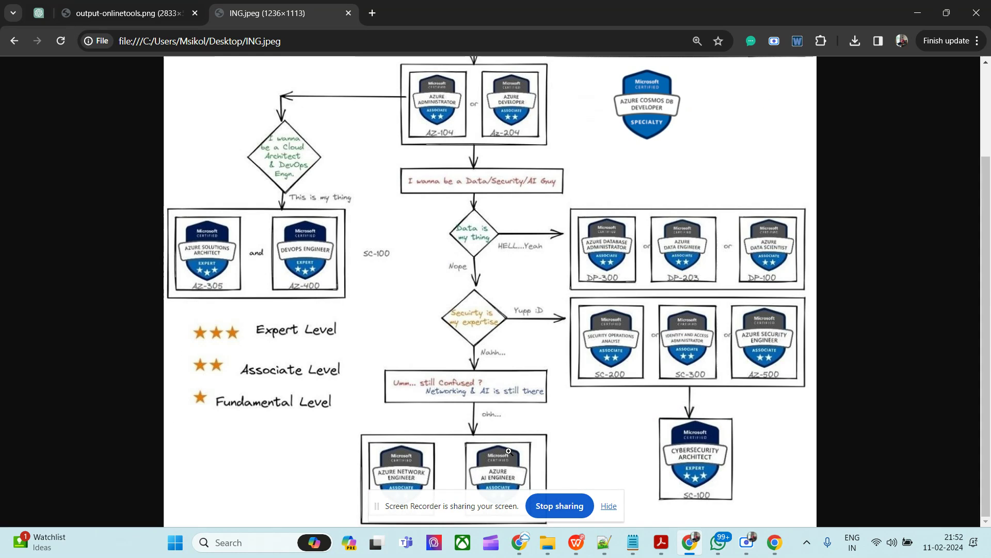
click(509, 451)
scroll(511, 449, down, 2)
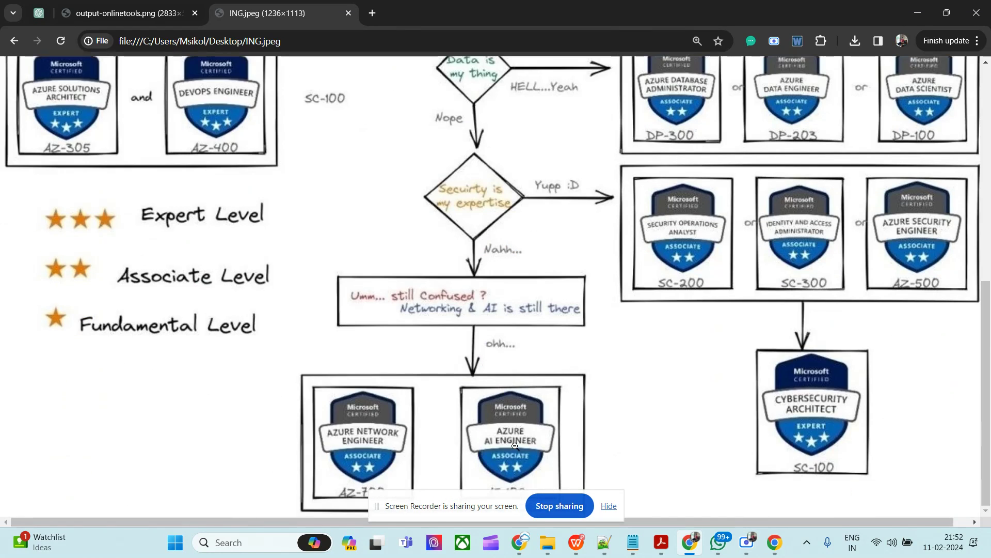
drag(503, 495, 149, 473)
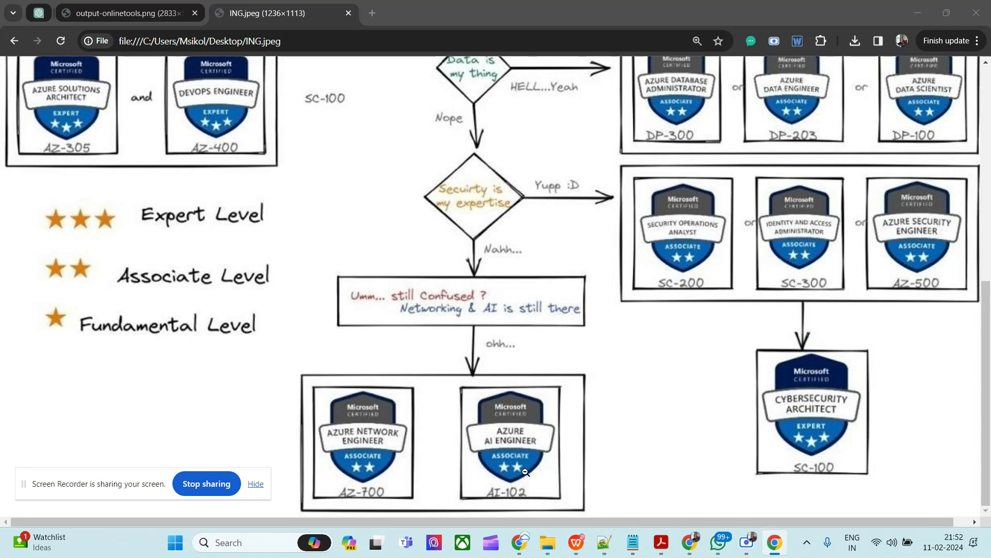
scroll(525, 471, up, 1)
scroll(604, 426, up, 3)
scroll(685, 384, up, 1)
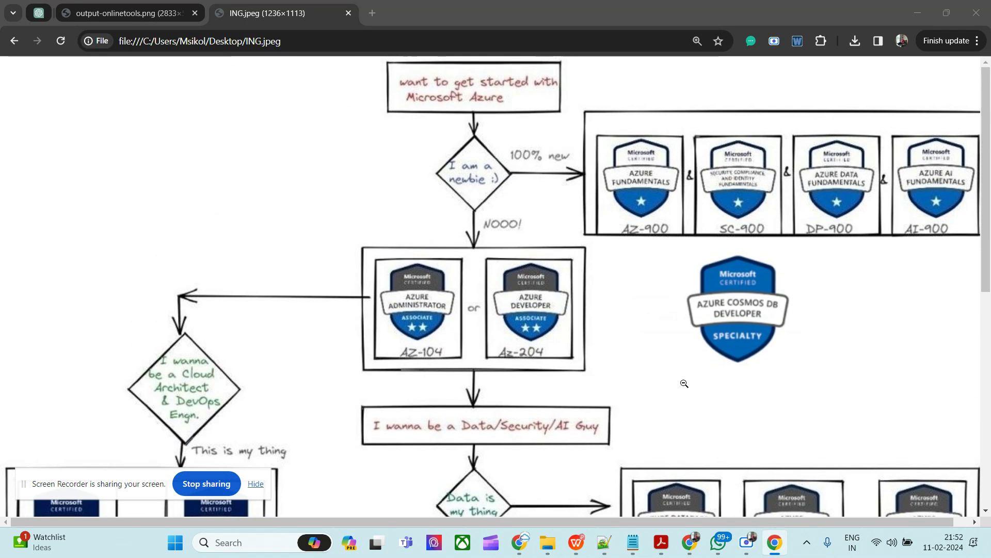
Step: Fit the flowchart to the window to view the associate, data, security and network/AI tracks
click(922, 217)
scroll(736, 302, down, 2)
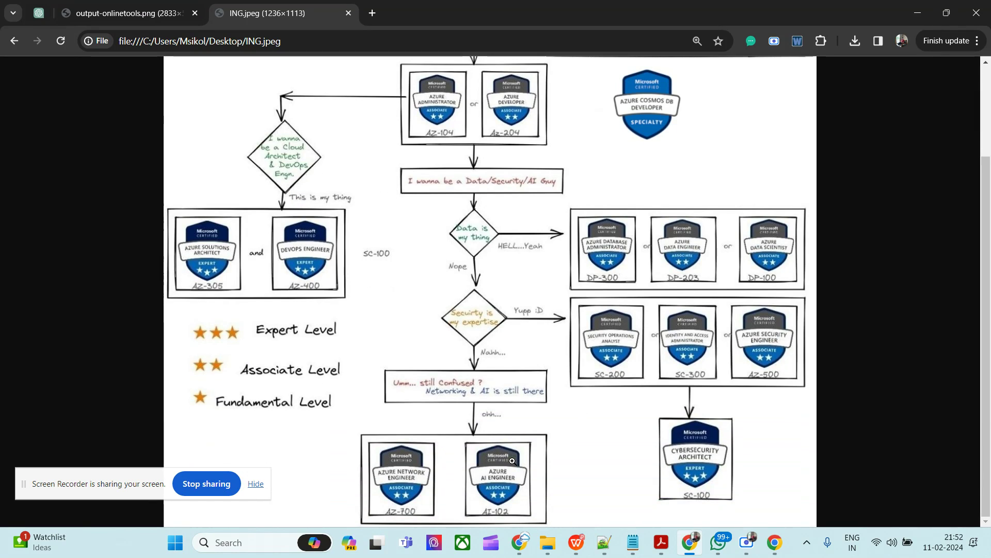
scroll(539, 440, up, 2)
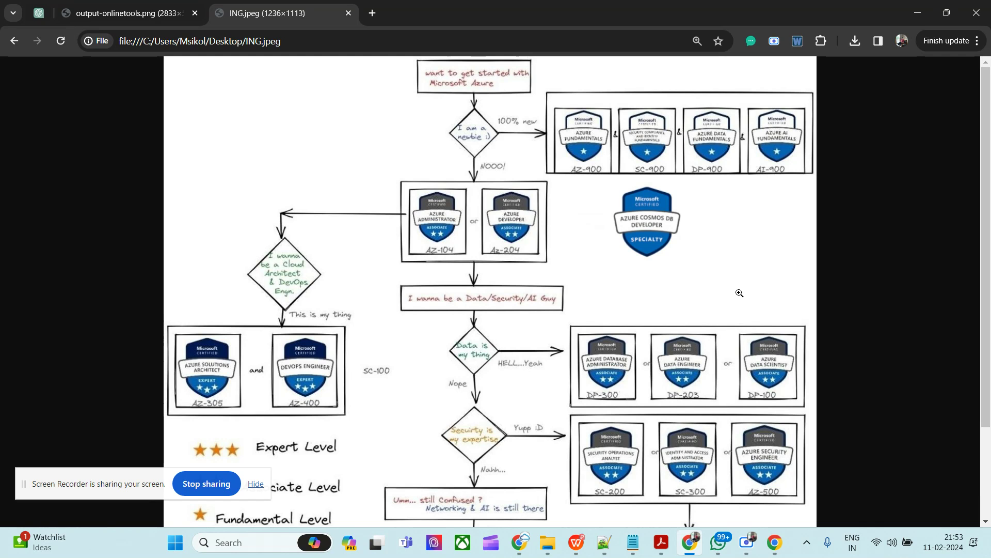
scroll(517, 377, down, 2)
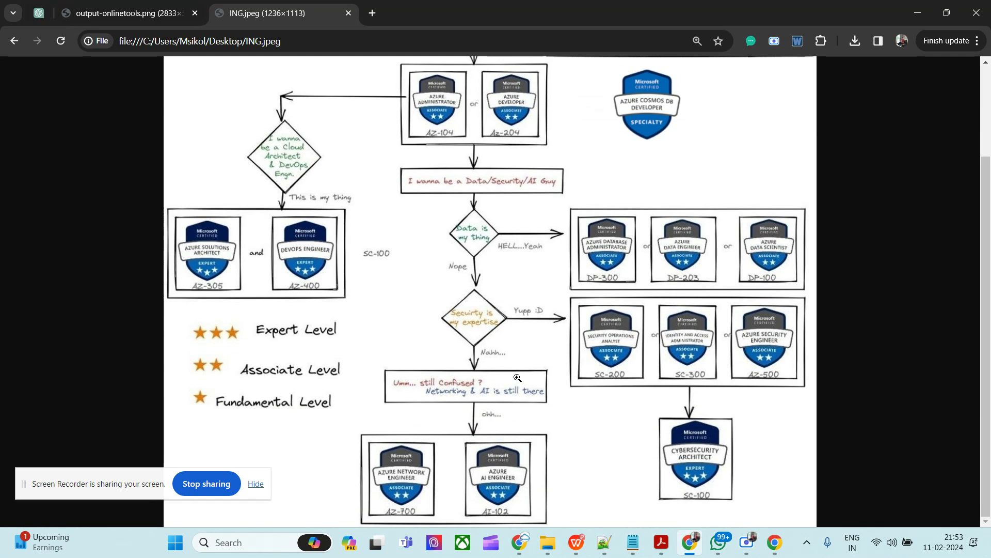